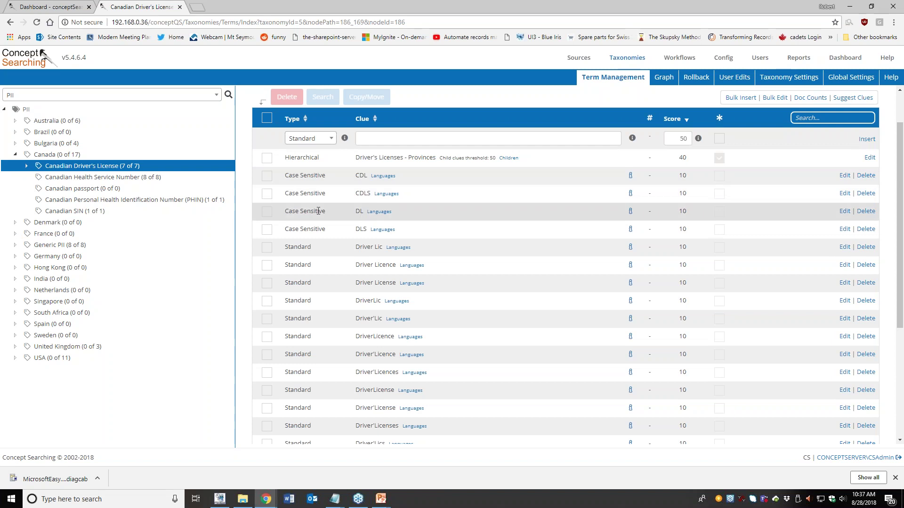
Examine the Canadian Driver's License clues on both pages, including the child clues of Driver's Licenses - Provinces.
drag(330, 213, 295, 212)
mouse_move(368, 213)
mouse_down()
mouse_move(354, 212)
mouse_move(361, 210)
mouse_up()
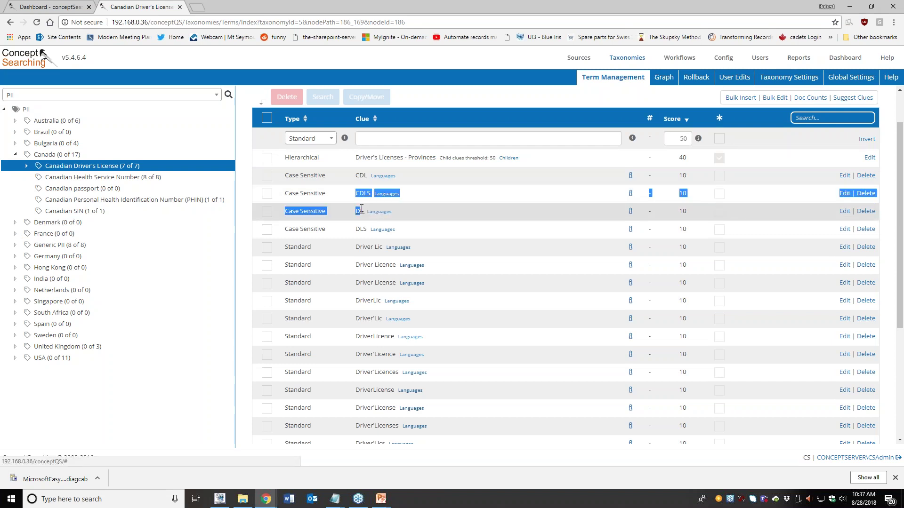
click(427, 214)
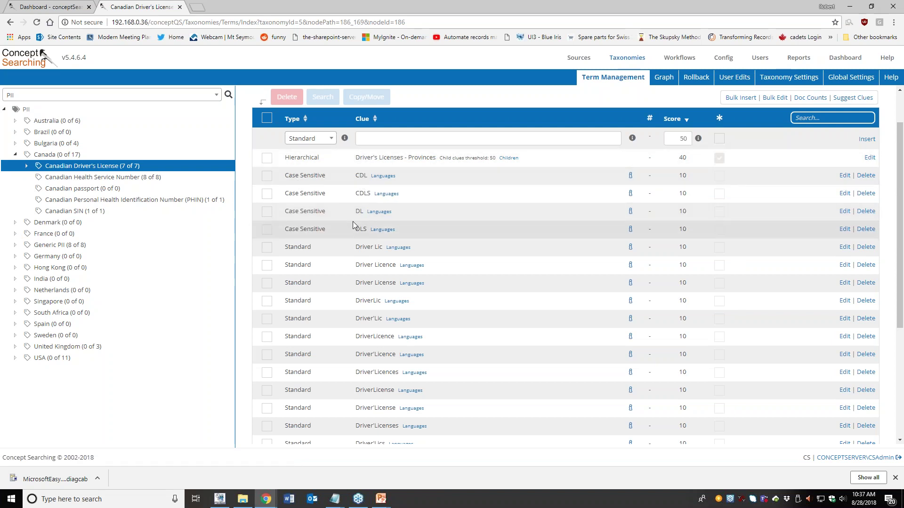
scroll(353, 212, down, 4)
scroll(351, 219, up, 5)
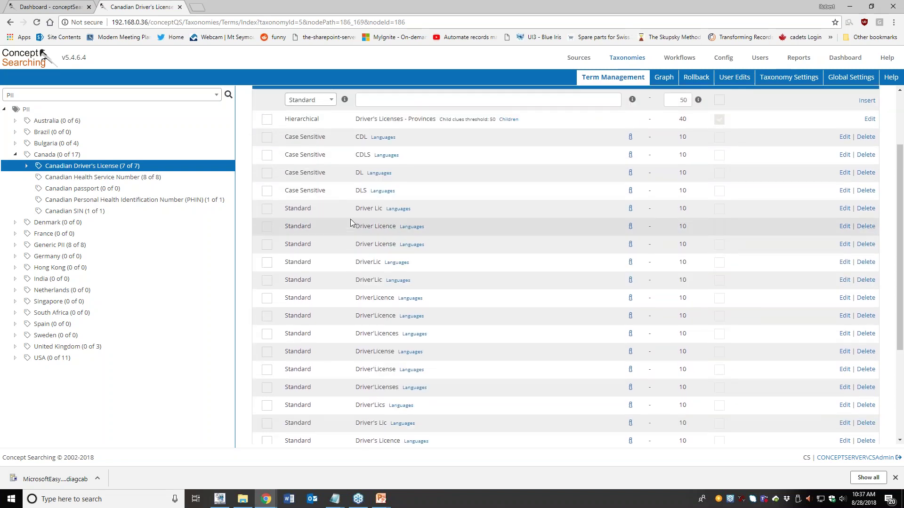
scroll(348, 255, down, 5)
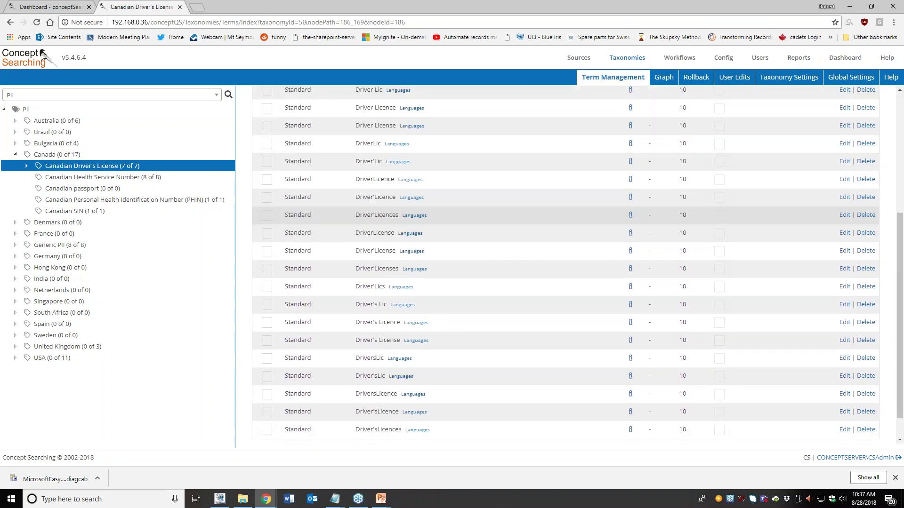
click(300, 422)
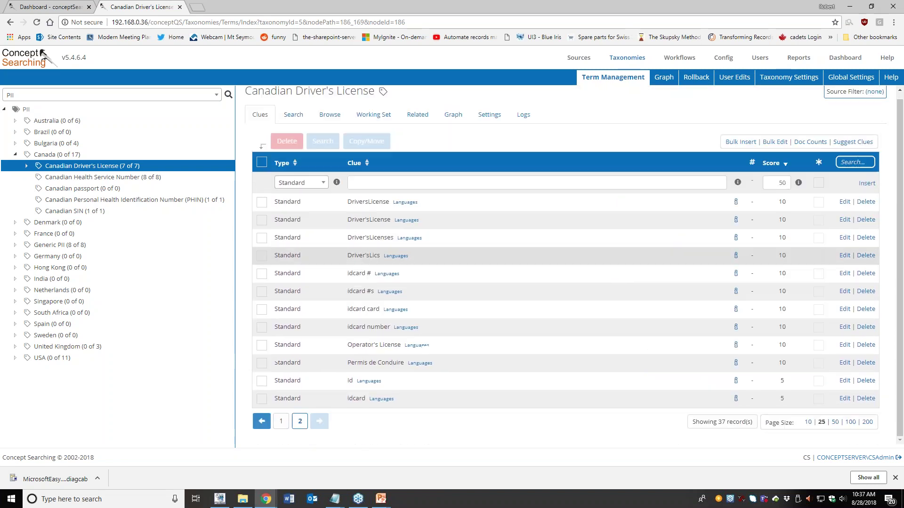
click(281, 427)
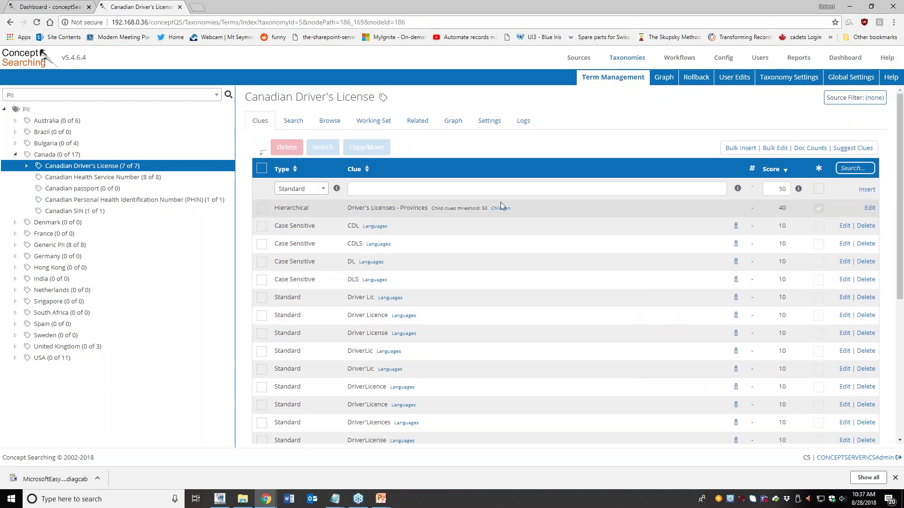
click(499, 211)
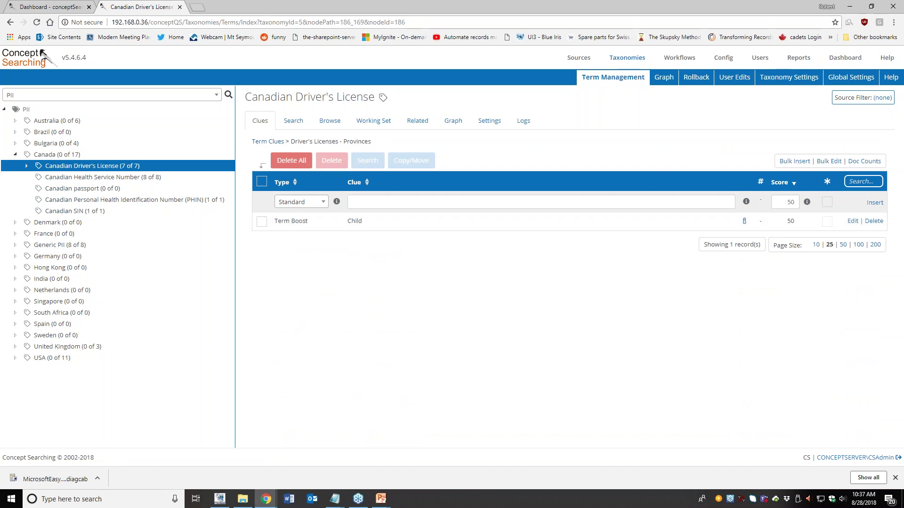
Browse the documents classified under Canadian Driver's License and examine the highlighted matches in their excerpts.
click(328, 121)
scroll(400, 234, down, 3)
scroll(399, 234, up, 1)
drag(396, 227, 723, 254)
click(673, 242)
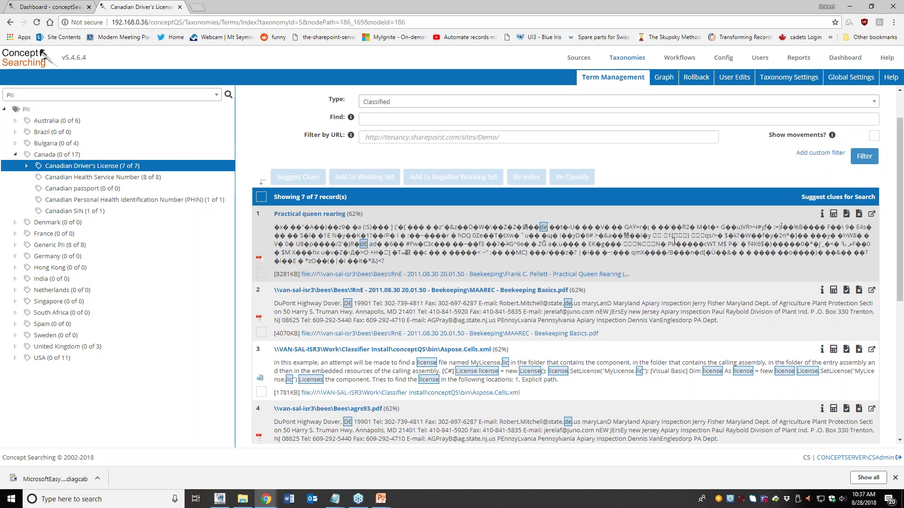
scroll(659, 244, down, 3)
scroll(660, 245, up, 3)
drag(421, 236, 583, 244)
click(583, 244)
scroll(584, 244, down, 3)
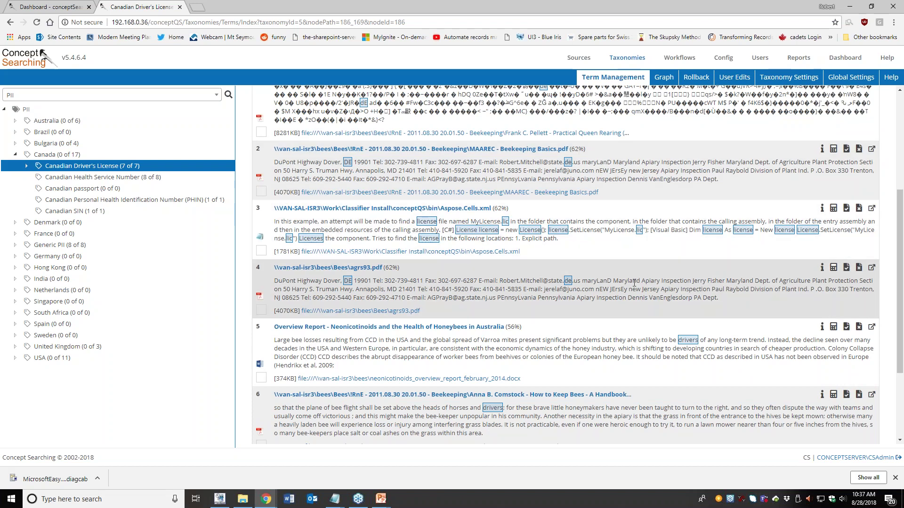
scroll(634, 282, down, 3)
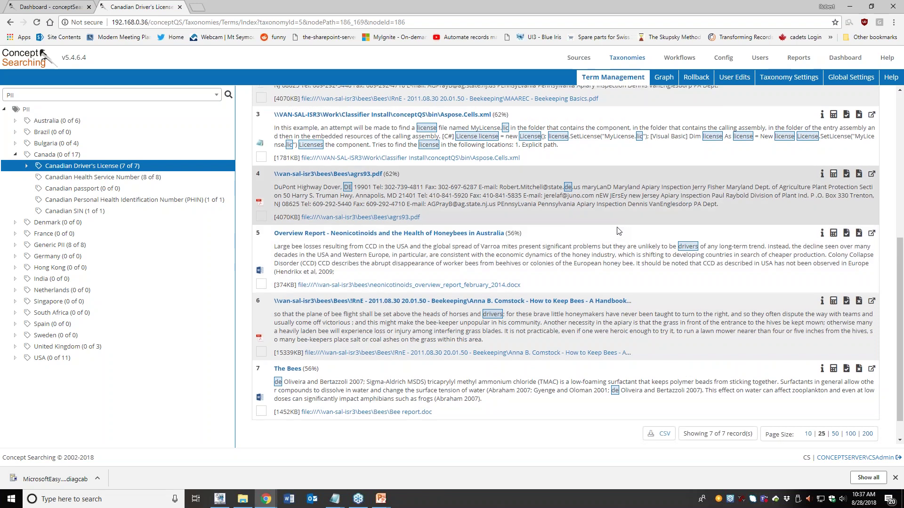
Examine the classification score calculations for the Practical queen rearing document, including its child clue matches.
scroll(836, 130, up, 3)
click(833, 120)
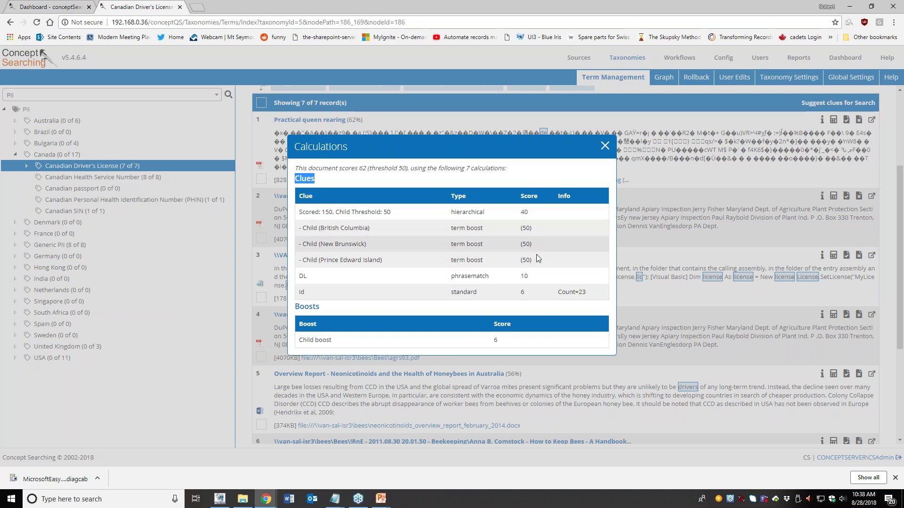
drag(312, 229, 369, 229)
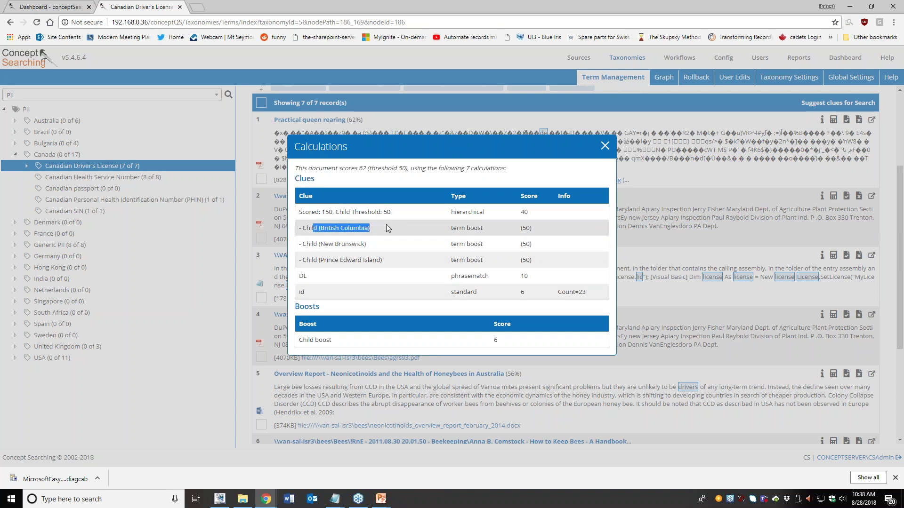
click(321, 272)
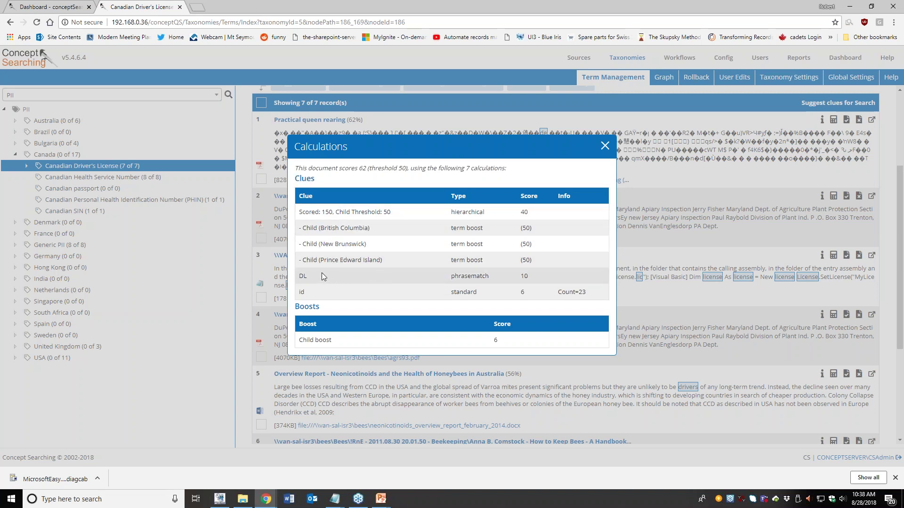
click(604, 154)
Delete the case-sensitive DL clue from the Canadian Driver's License term's main clue list.
scroll(484, 172, up, 2)
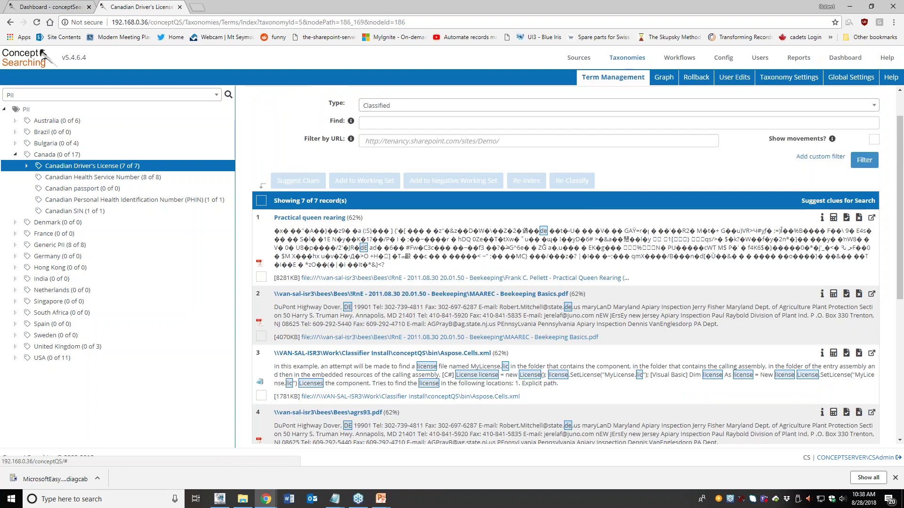
scroll(263, 142, up, 1)
click(258, 119)
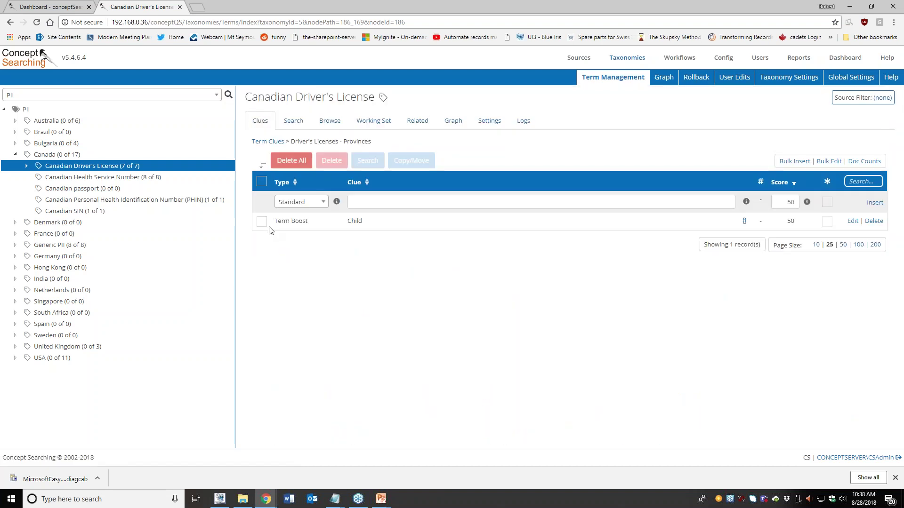
click(267, 141)
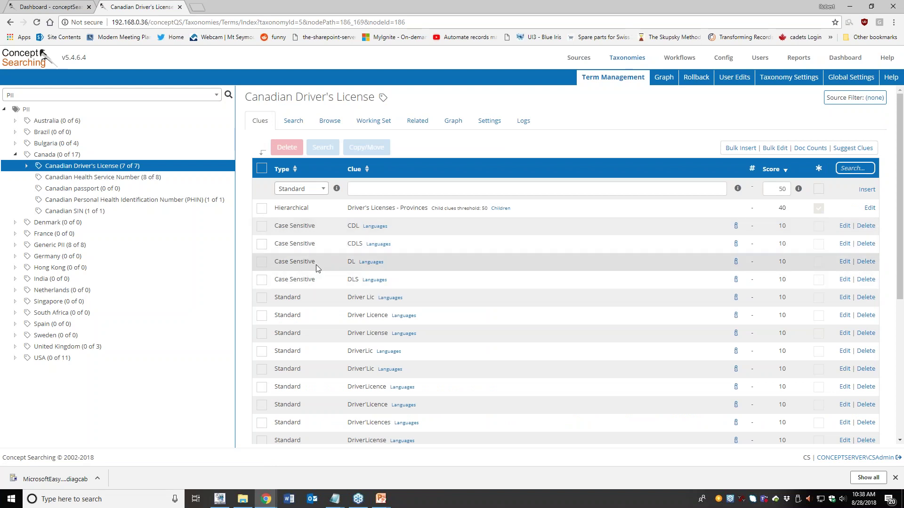
scroll(317, 262, down, 1)
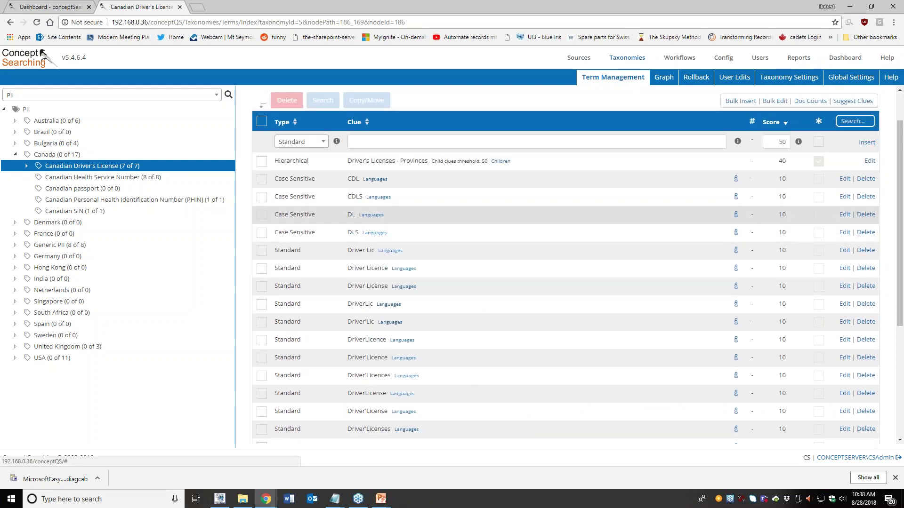
click(863, 215)
click(487, 265)
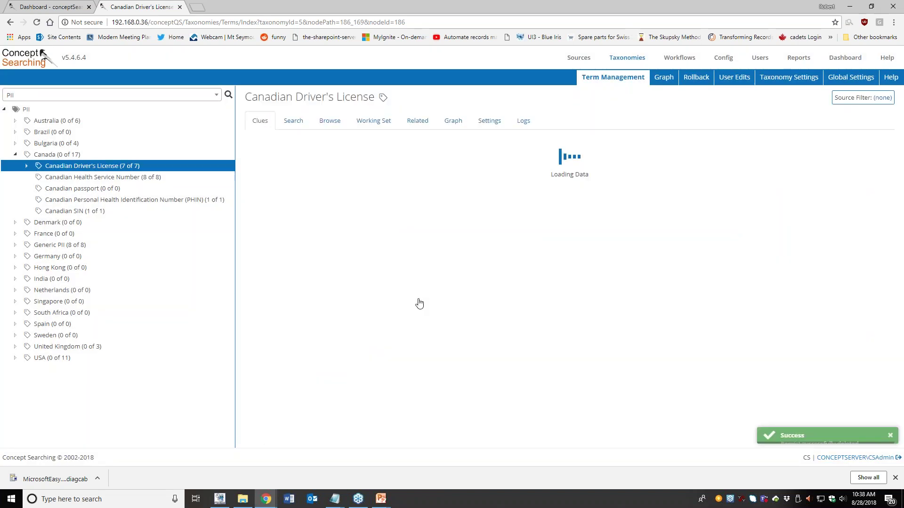
Read the help on clue score weights, especially the meaning of a score of 50.
scroll(403, 236, down, 1)
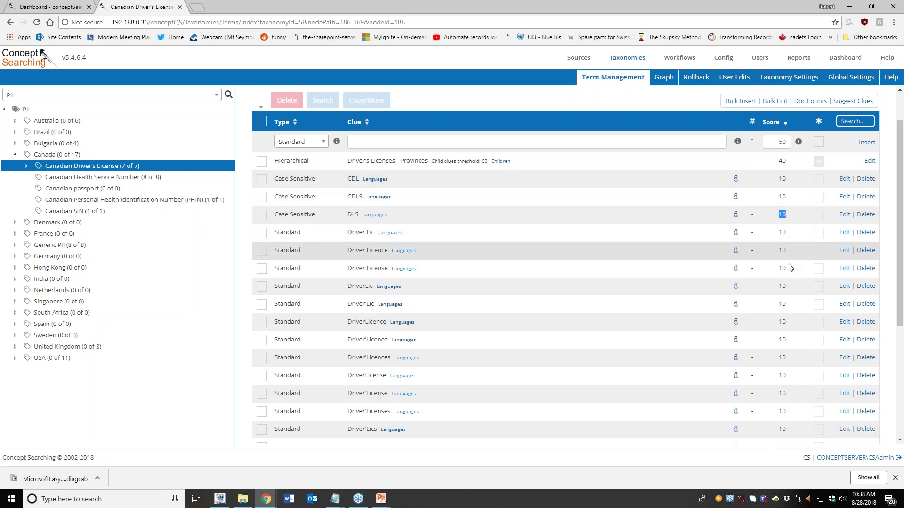
double_click(782, 143)
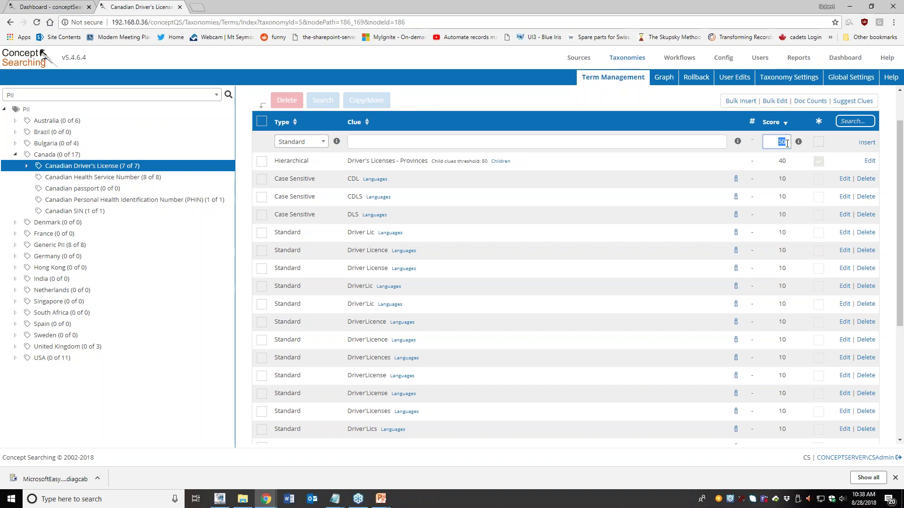
click(798, 142)
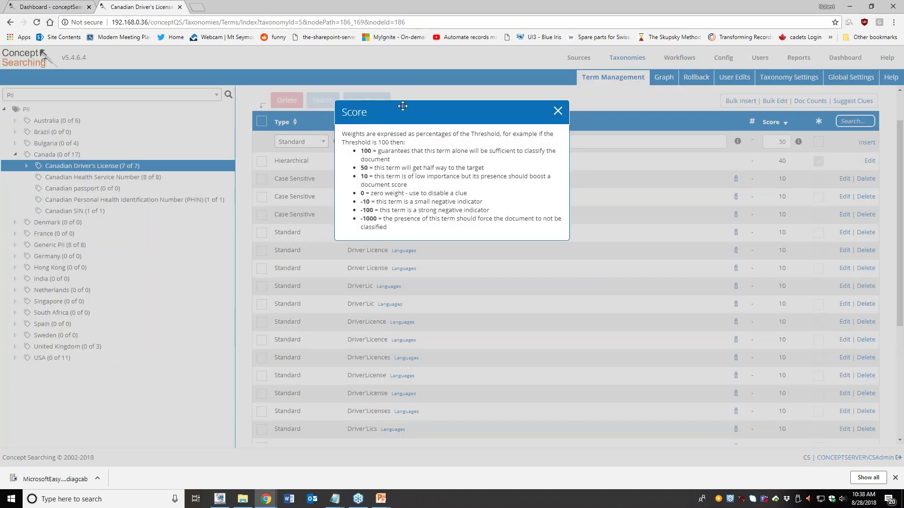
drag(402, 106, 441, 134)
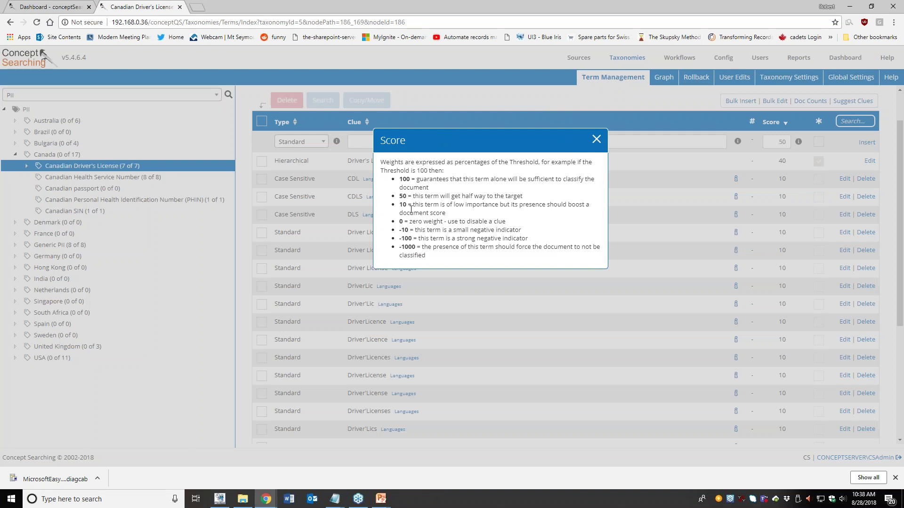
drag(524, 197, 410, 196)
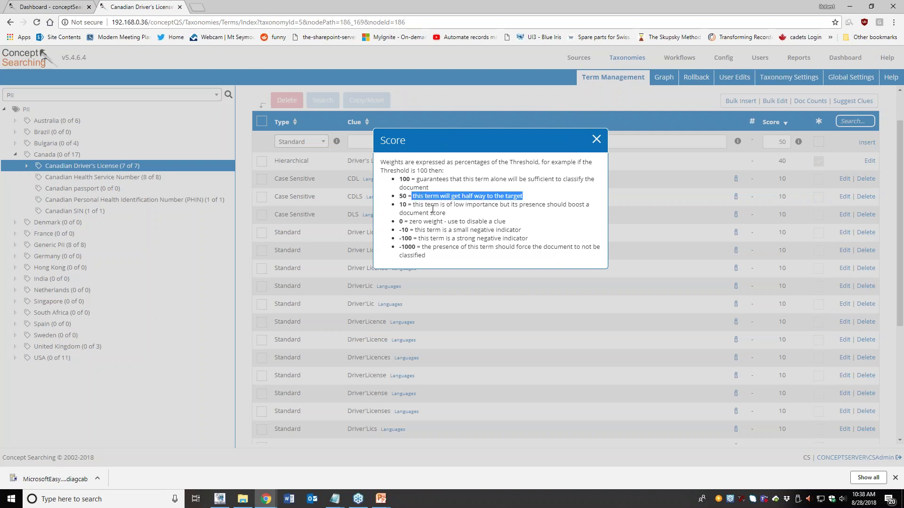
click(596, 141)
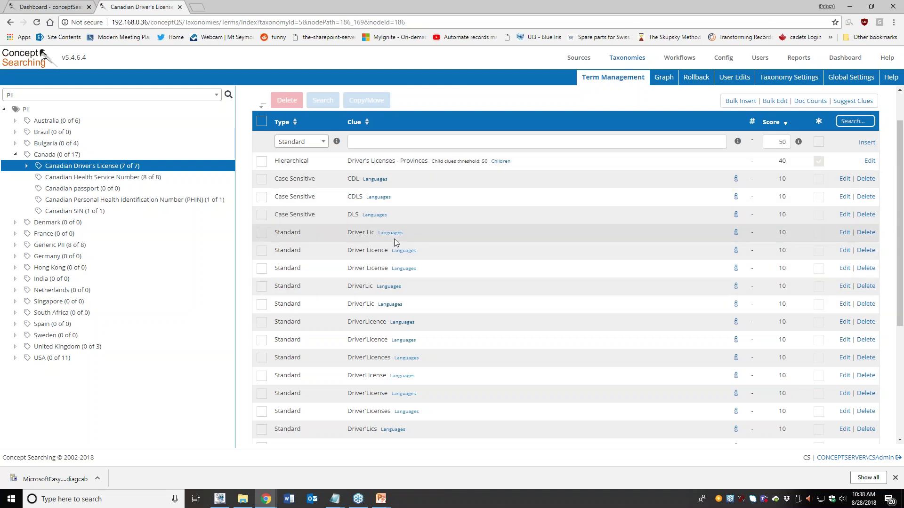
Set the score of the case-sensitive DLS clue to 5 and save the change.
click(842, 215)
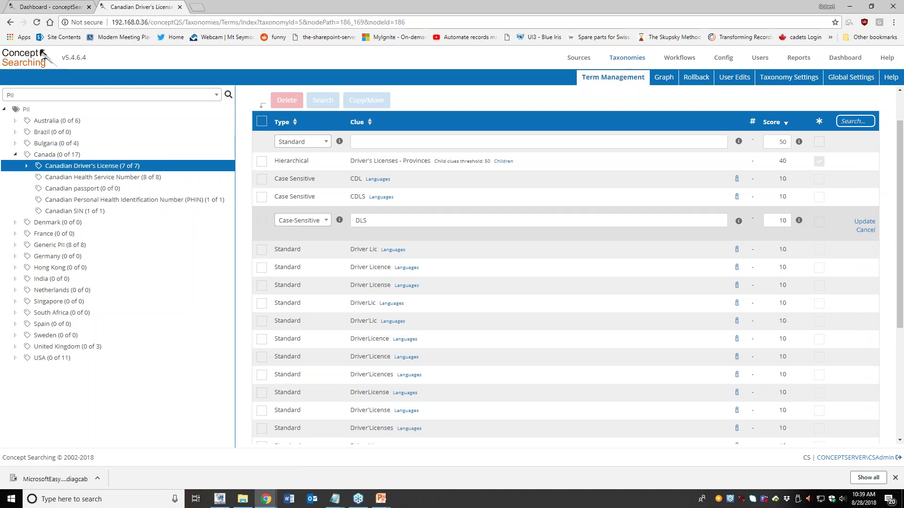
double_click(778, 221)
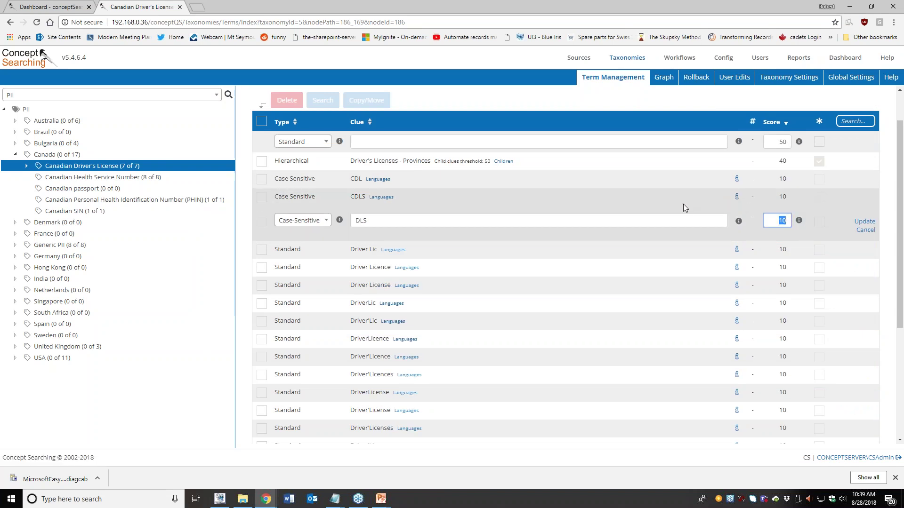
text(4)
key(BackSpace)
text(5)
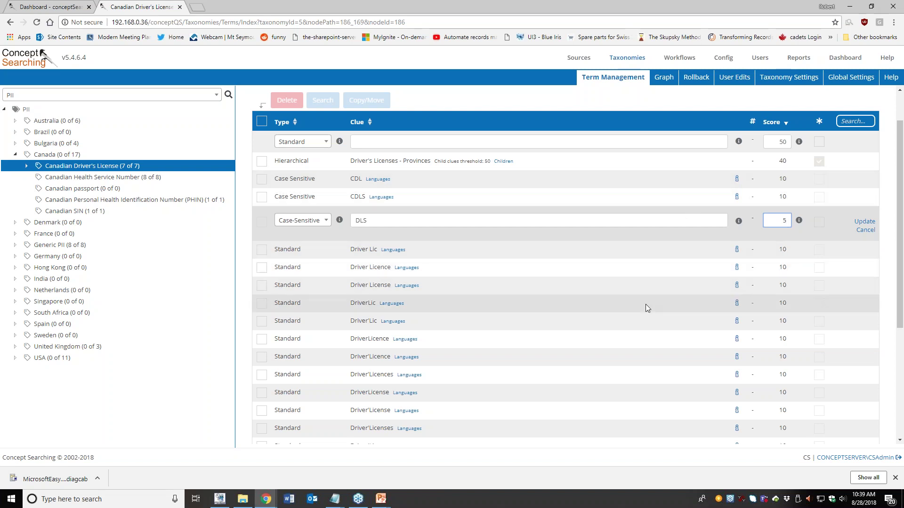
click(864, 223)
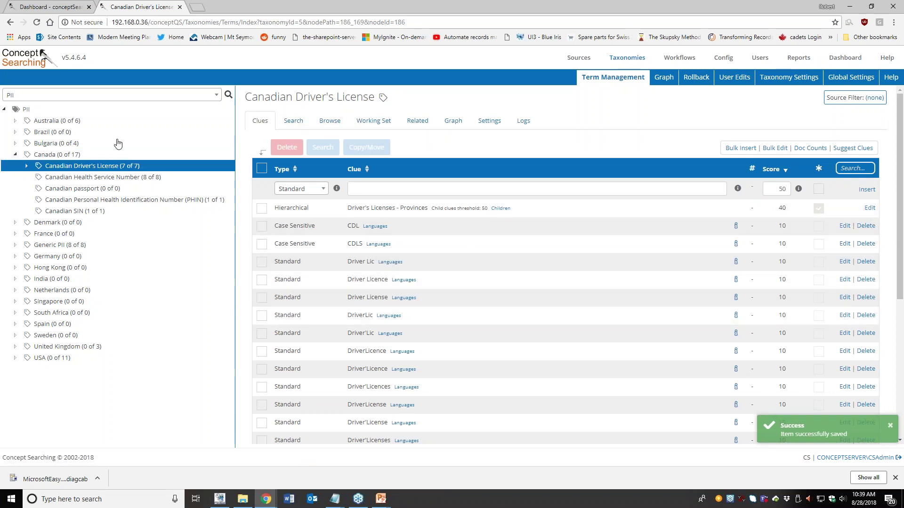
Open the Sources page in a separate browser tab and list the contents of the \\VAN-SAL-ISR3\Work source.
right_click(578, 57)
click(607, 66)
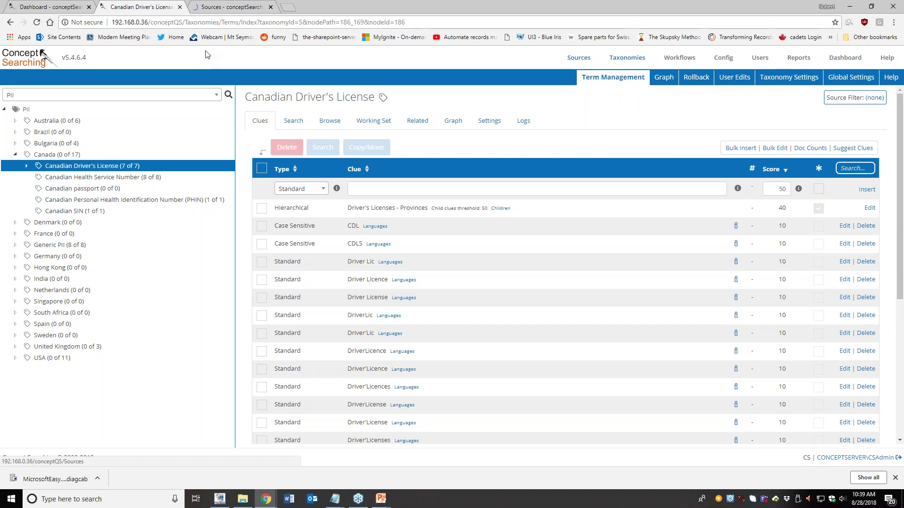
click(212, 5)
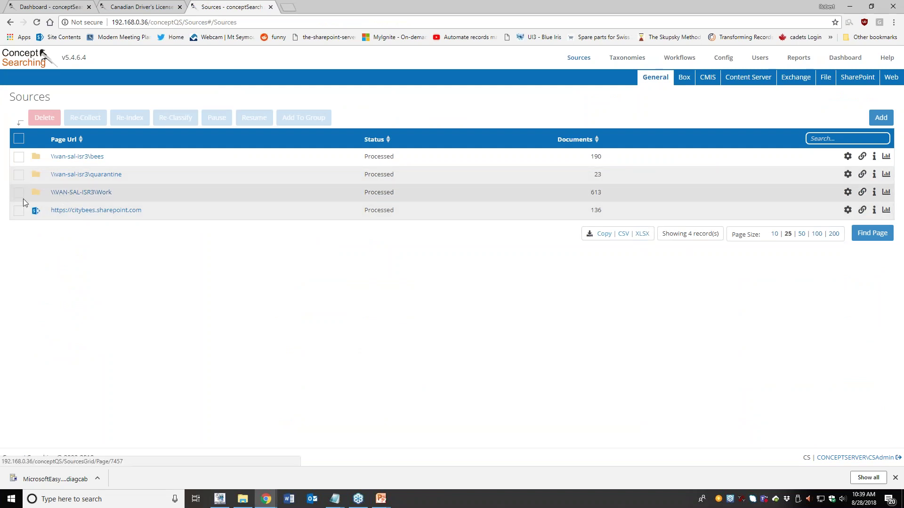
click(83, 192)
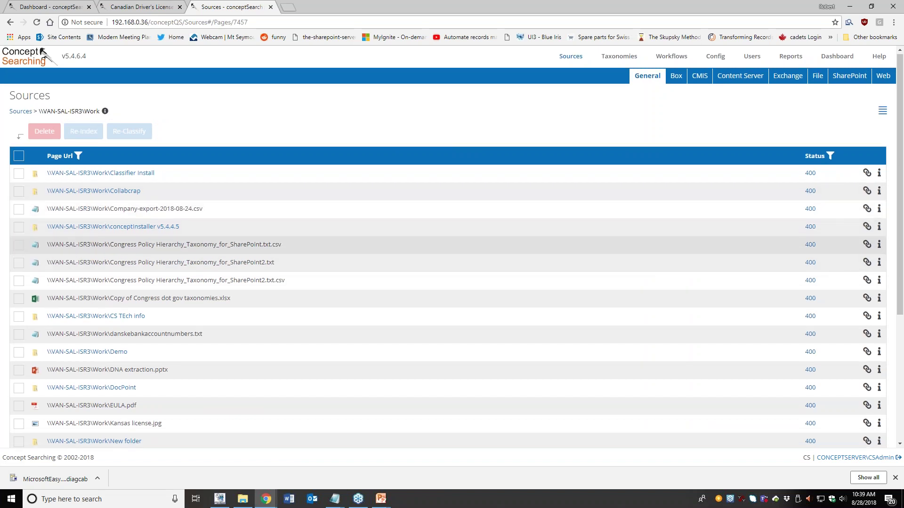
Select the Demo folder in the Work source, and return to the Canadian Driver's License clues.
scroll(41, 248, down, 3)
click(18, 212)
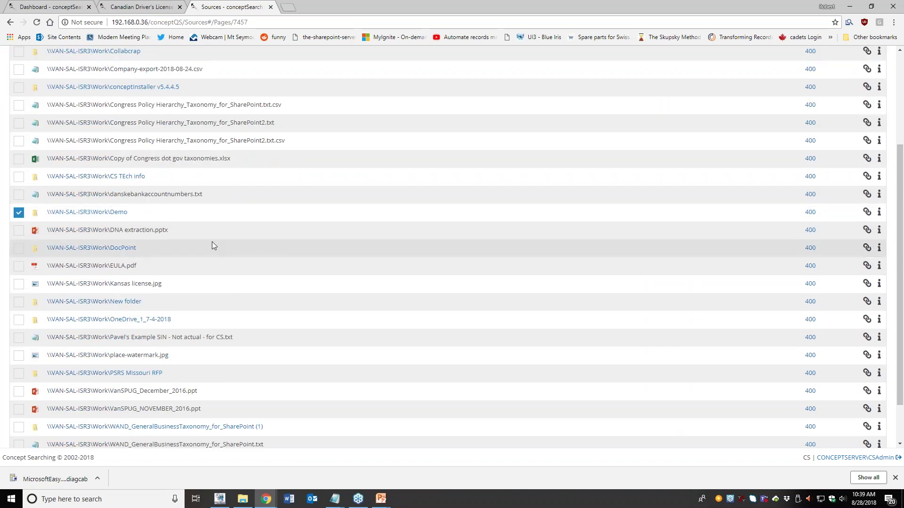
scroll(212, 241, up, 3)
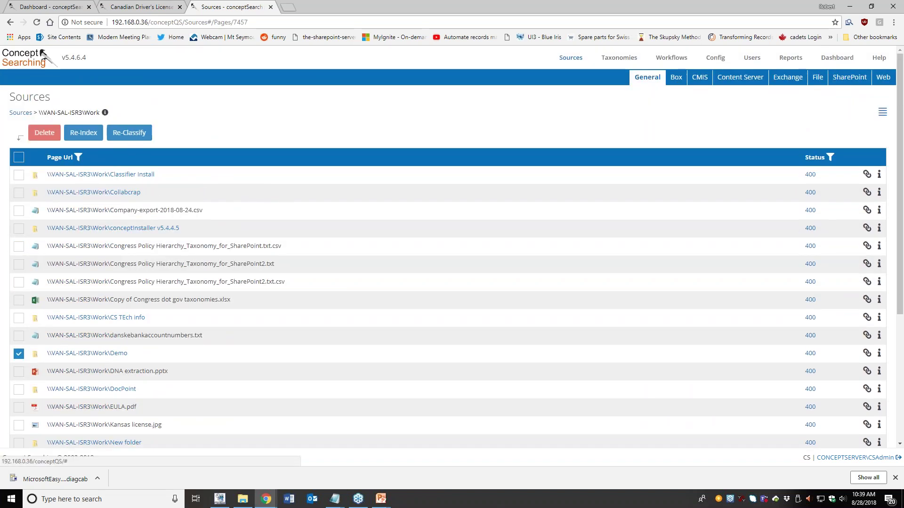
scroll(92, 329, down, 1)
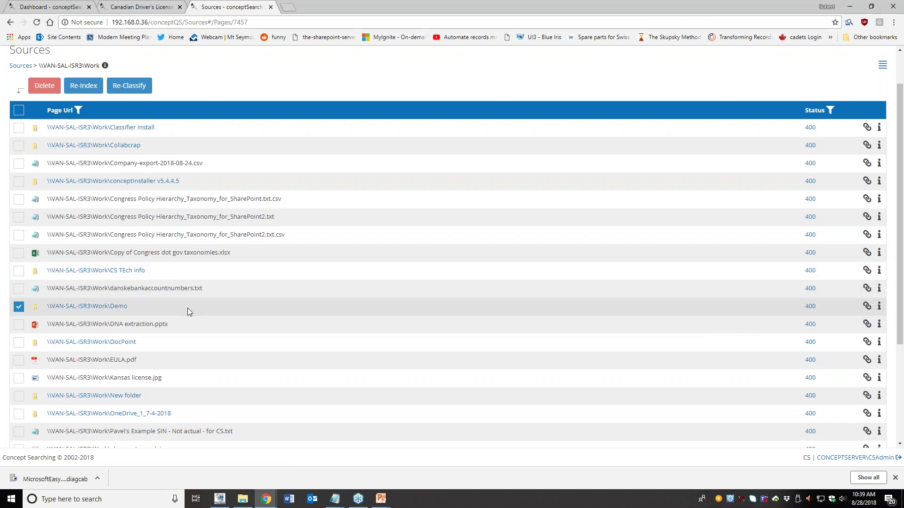
click(132, 6)
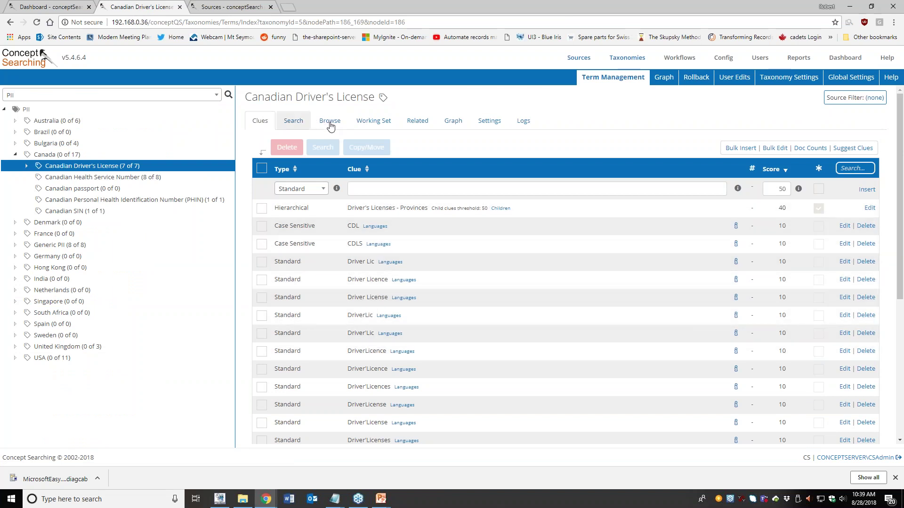
Browse the documents classified under Canadian Driver's License and add Practical queen rearing to the negative working set.
click(338, 122)
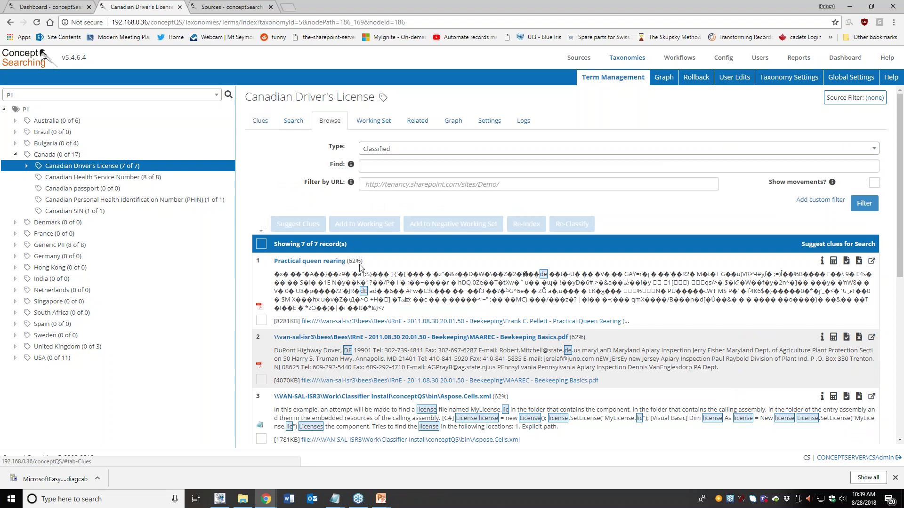
scroll(412, 320, down, 2)
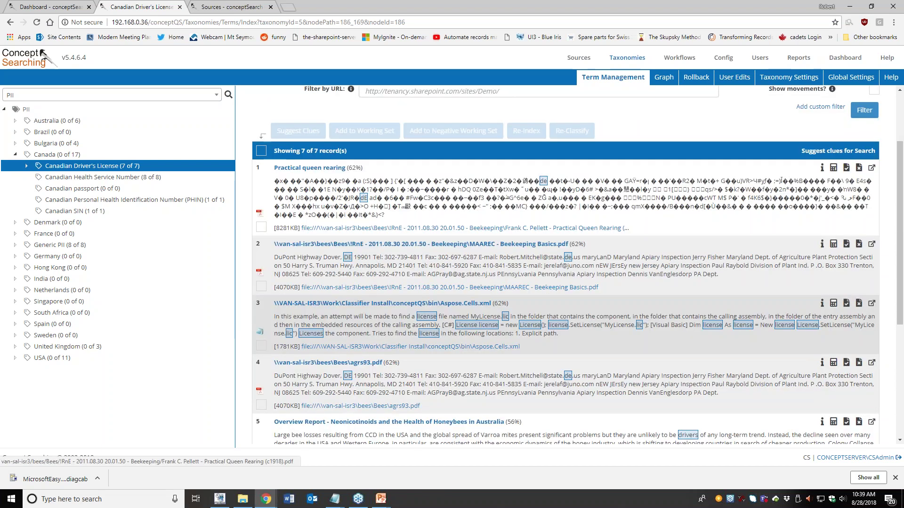
scroll(413, 320, up, 2)
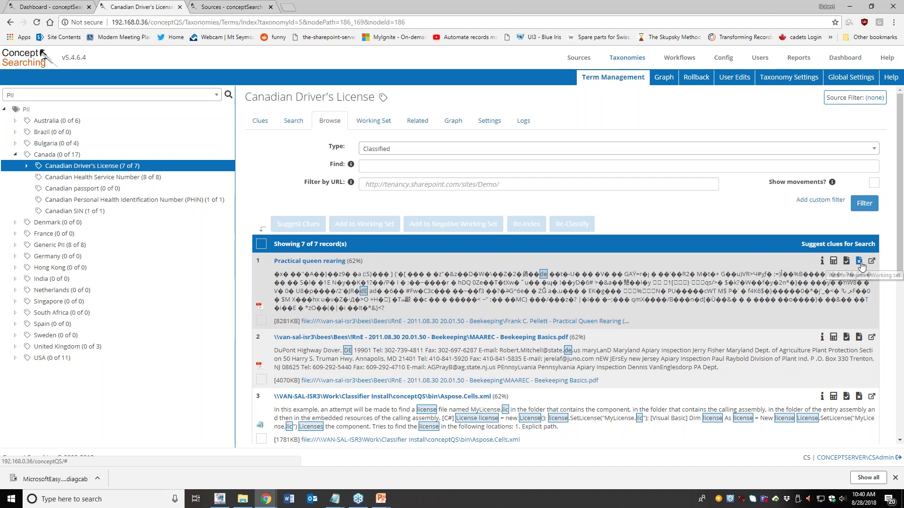
click(860, 262)
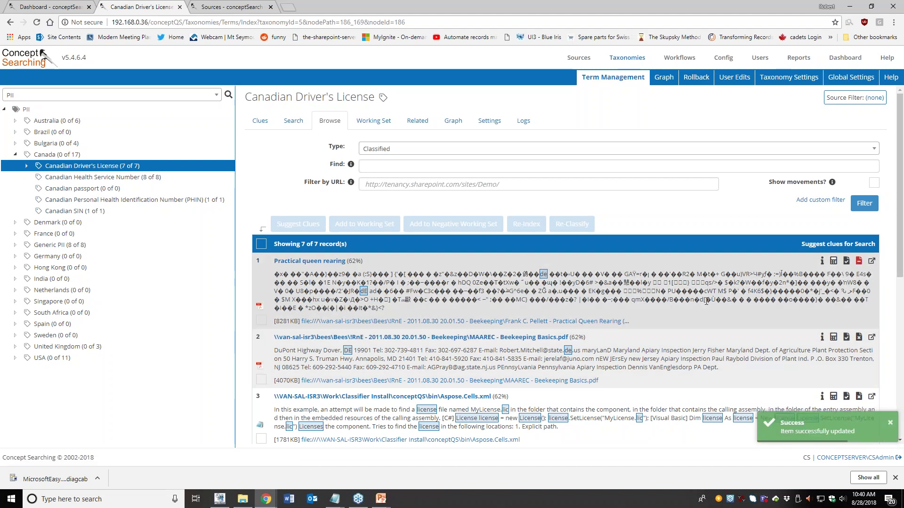
Examine the text excerpt of Practical queen rearing and the highlighted matches in the other classified documents.
scroll(283, 225, down, 1)
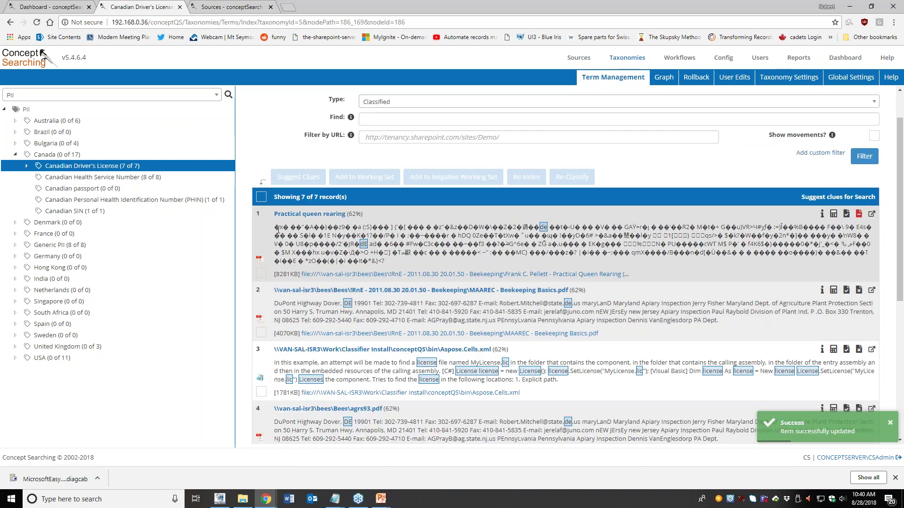
drag(282, 227, 594, 267)
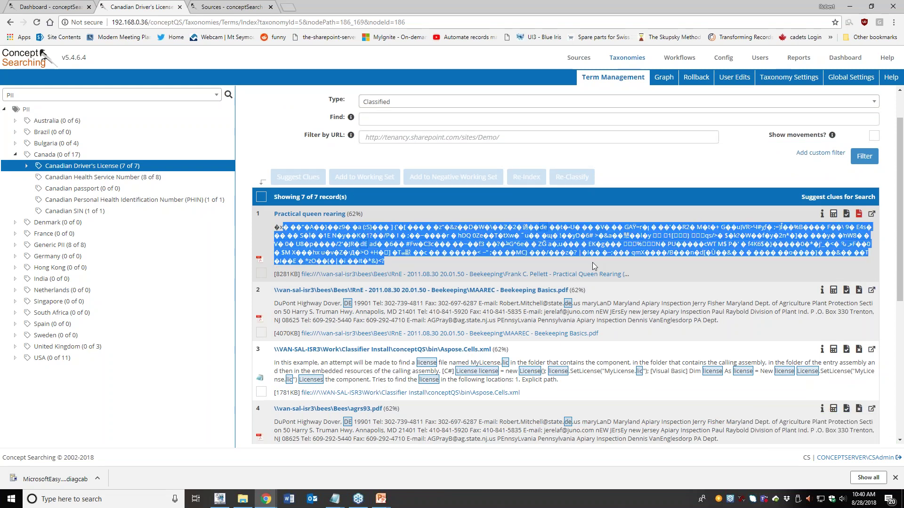
click(592, 262)
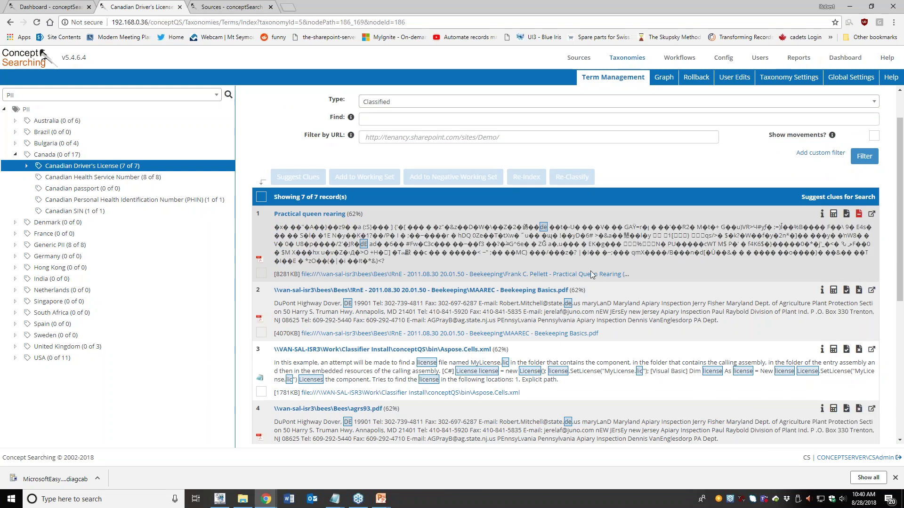
scroll(673, 323, down, 4)
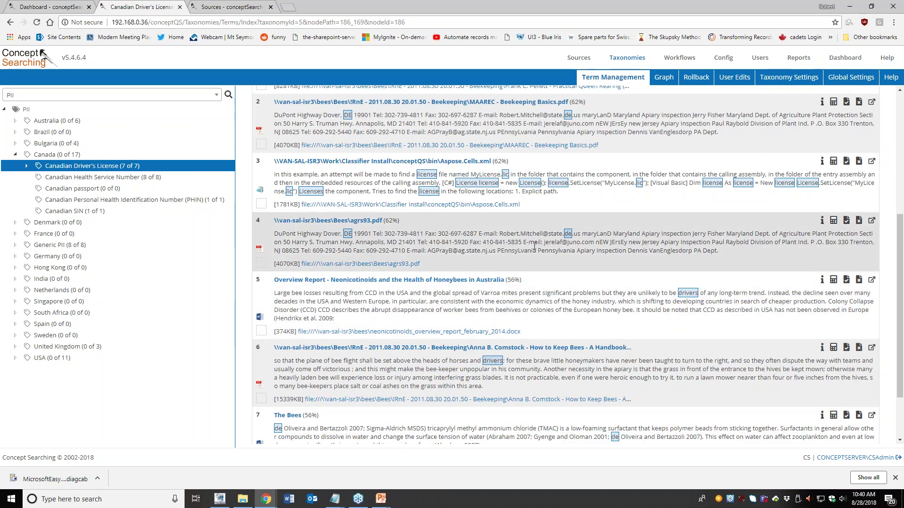
scroll(534, 246, up, 3)
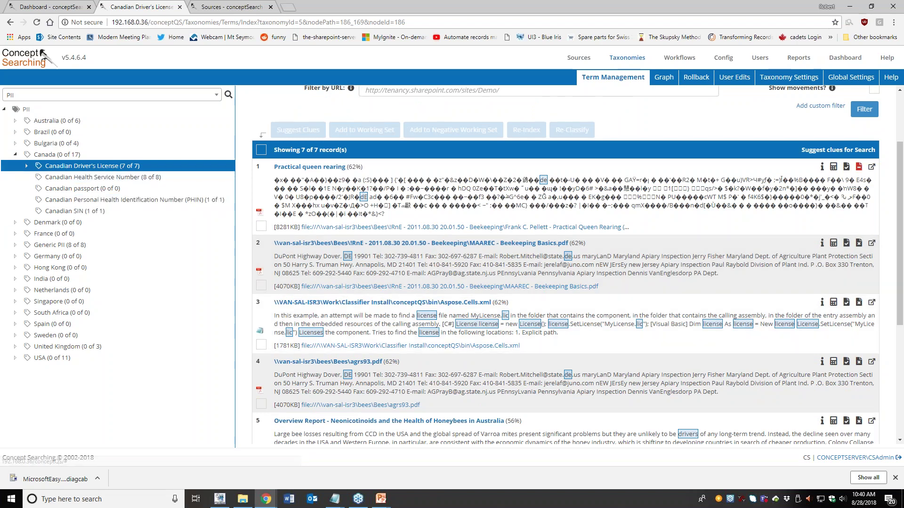
scroll(318, 125, up, 2)
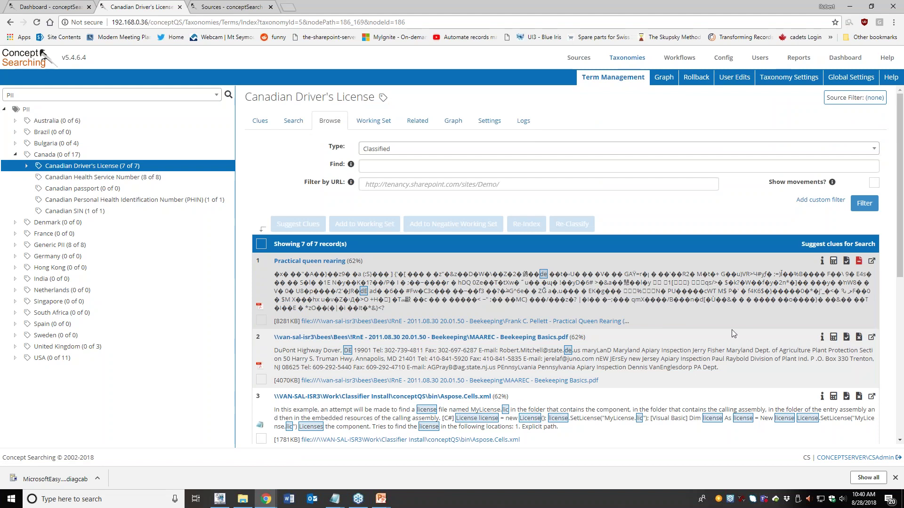
Inspect the score calculations and the matched classifications of the Practical queen rearing document.
click(832, 265)
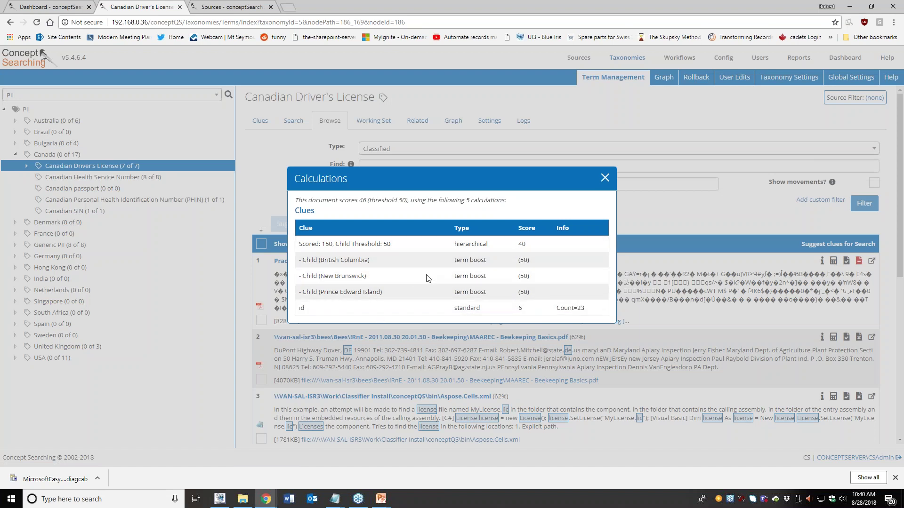
click(603, 182)
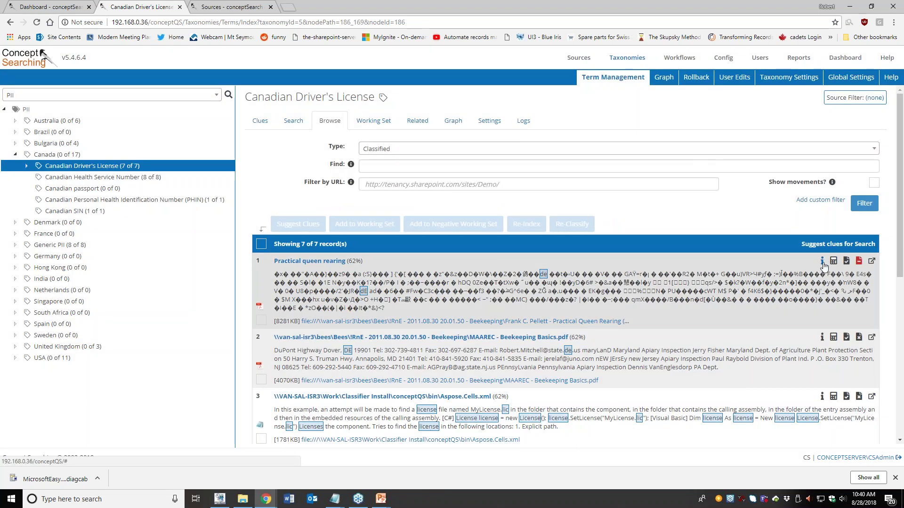
click(822, 262)
click(394, 93)
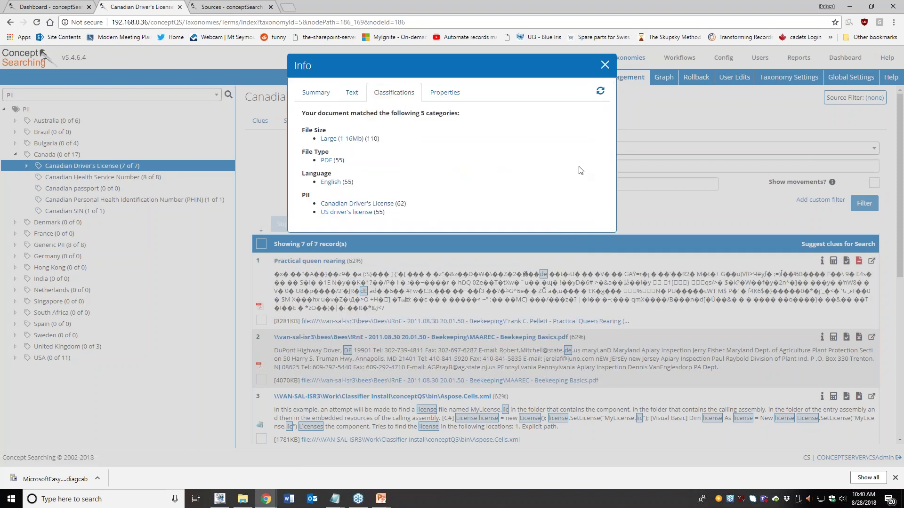
click(605, 65)
scroll(631, 334, down, 3)
scroll(624, 331, up, 3)
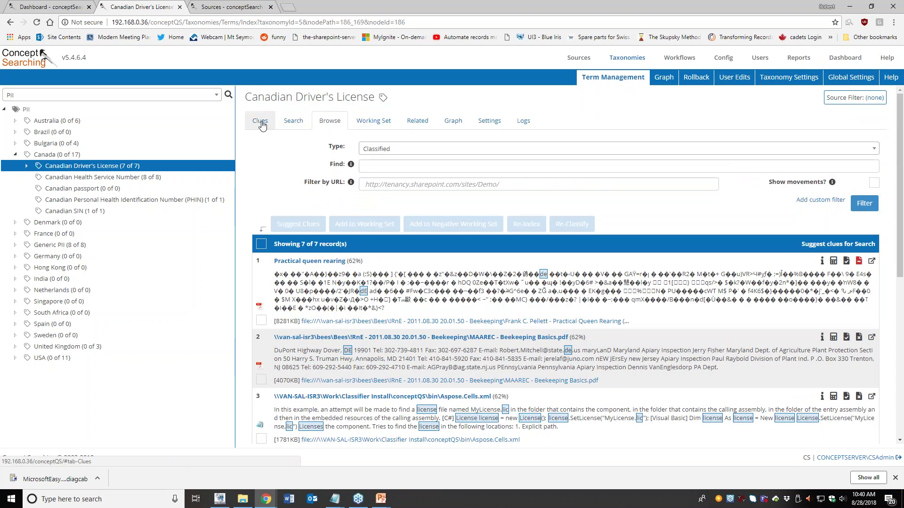
Delete the standard clue "id" from the Canadian Driver's License clues.
click(261, 122)
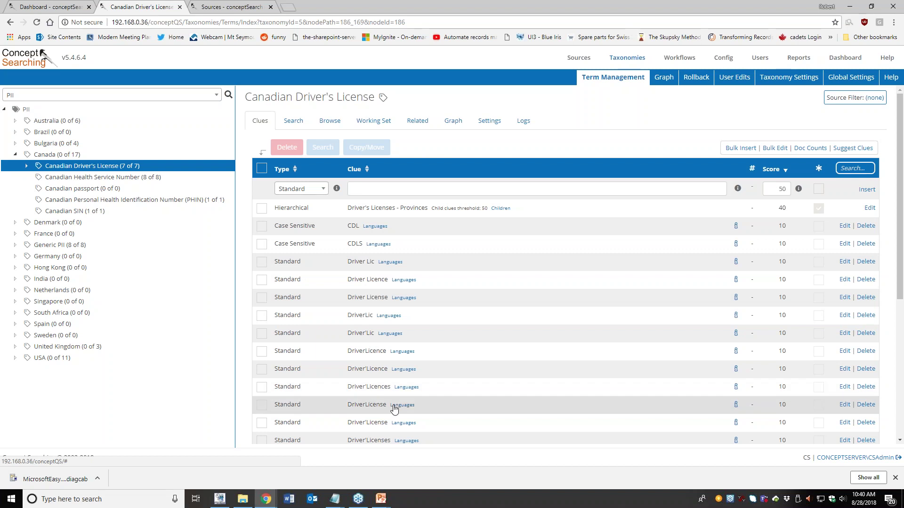
scroll(377, 405, down, 2)
scroll(370, 339, down, 3)
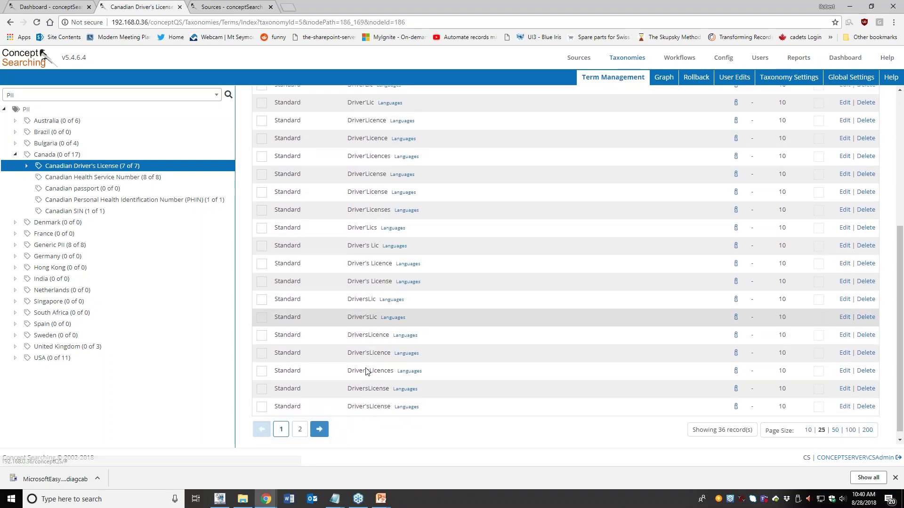
click(300, 421)
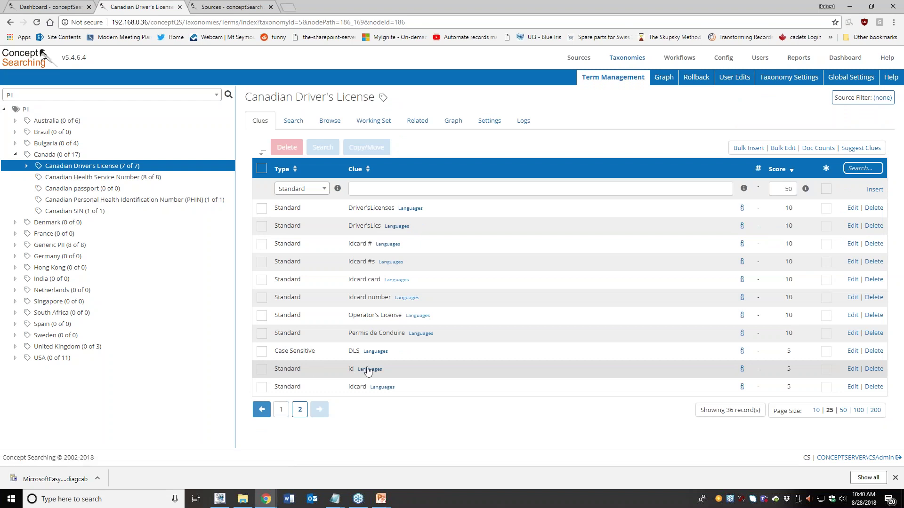
click(874, 369)
click(488, 265)
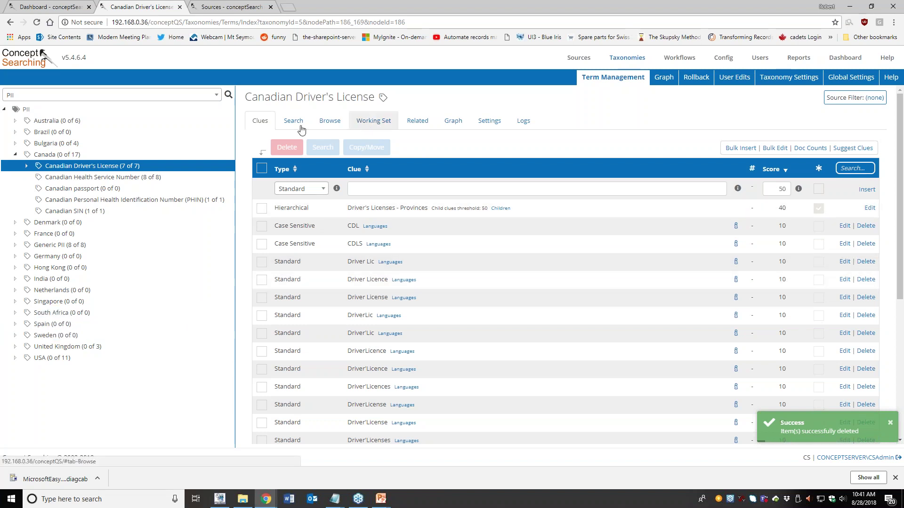
Check the full list of classified documents again and open the term's working set.
click(329, 121)
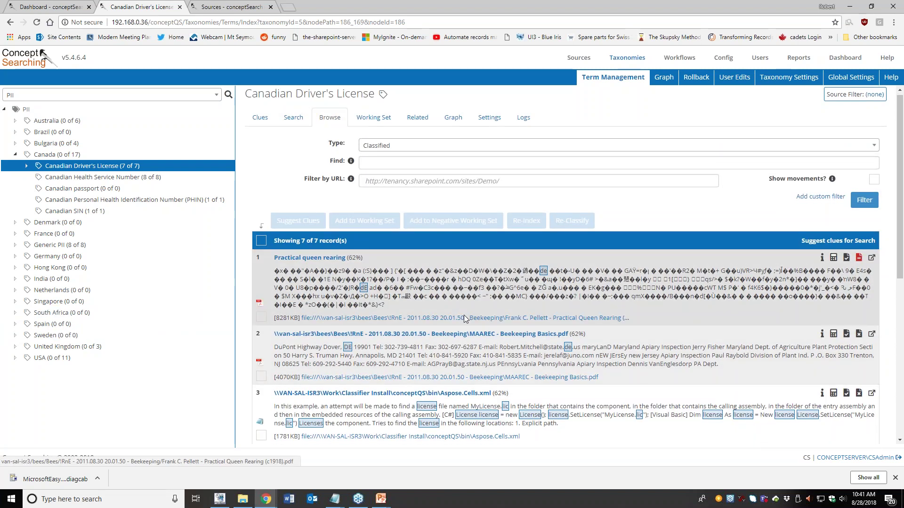
scroll(461, 264, down, 1)
scroll(438, 189, up, 1)
scroll(416, 277, down, 6)
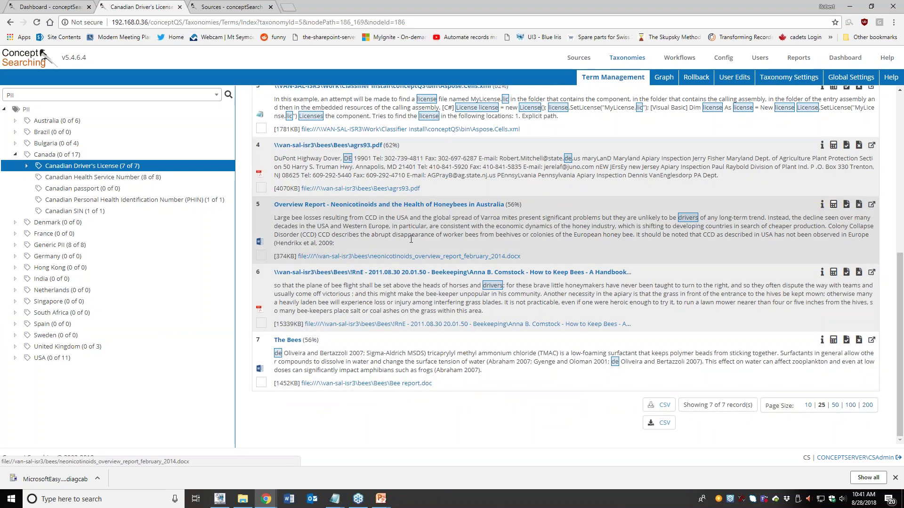
scroll(364, 194, up, 7)
click(375, 121)
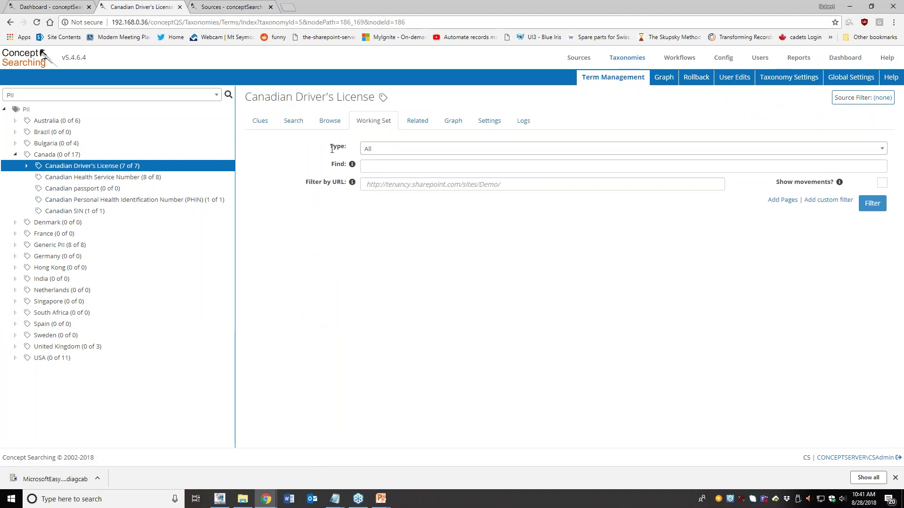
Look through the first page of the term's clues and compare it with the highlighted matches in the classified documents.
click(271, 125)
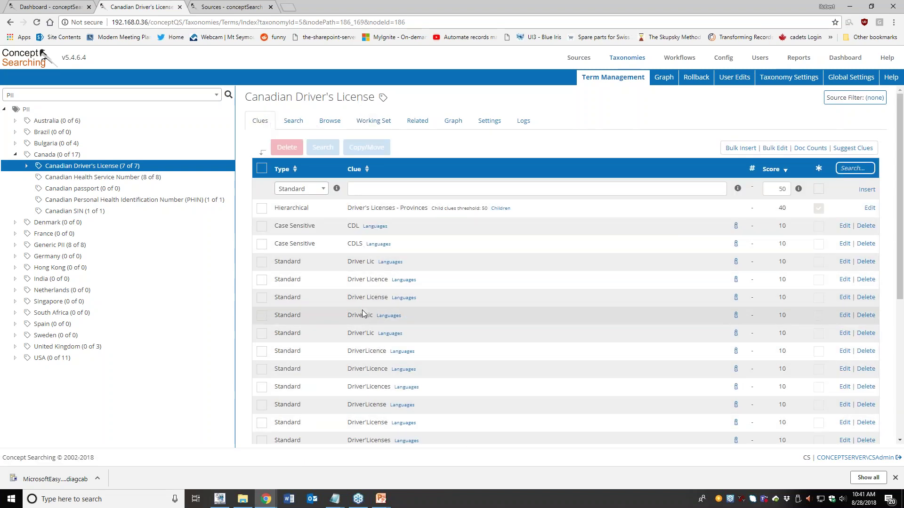
scroll(361, 314, down, 2)
scroll(362, 317, down, 3)
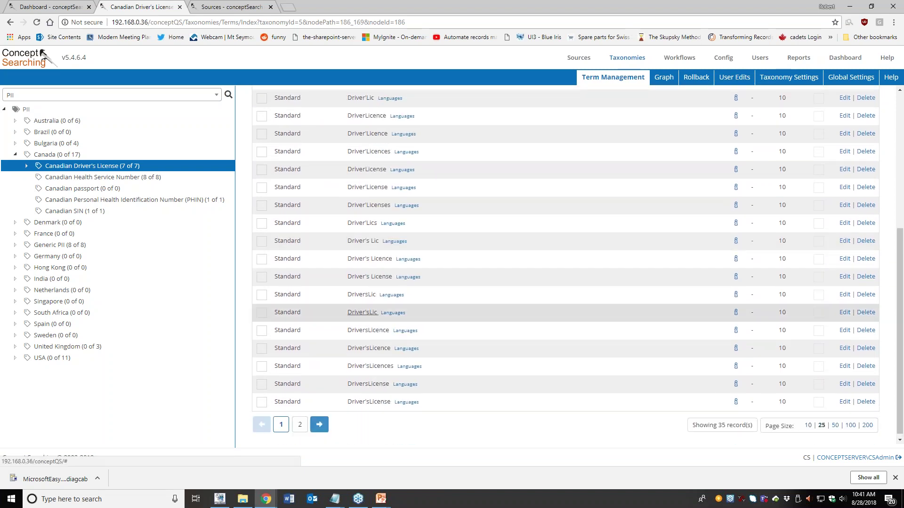
scroll(361, 301, up, 5)
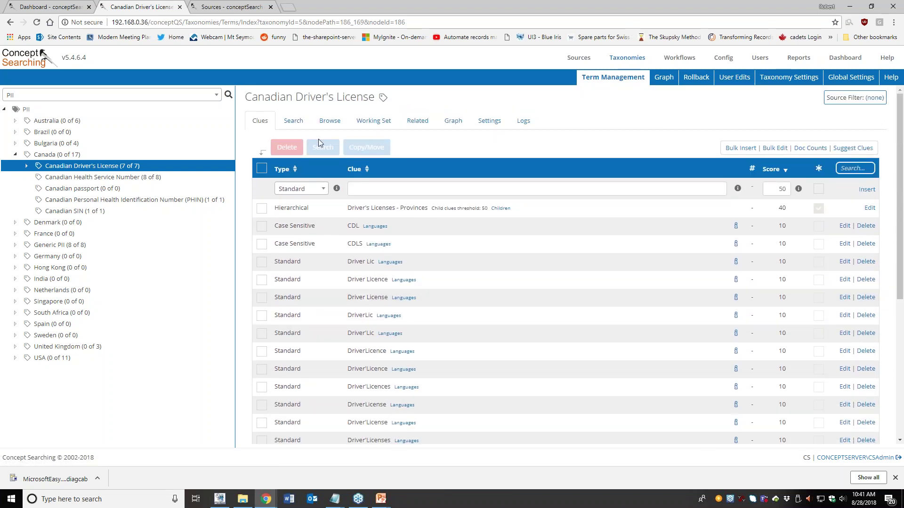
click(334, 121)
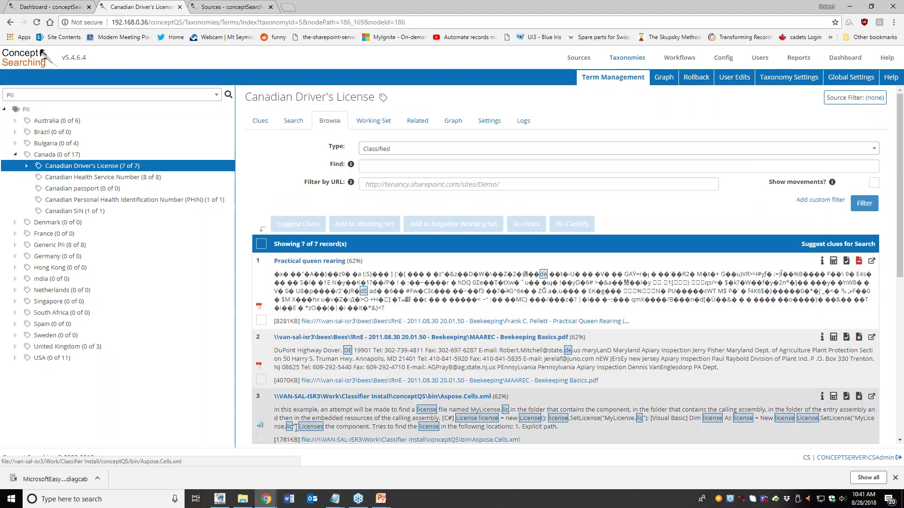
scroll(287, 360, down, 1)
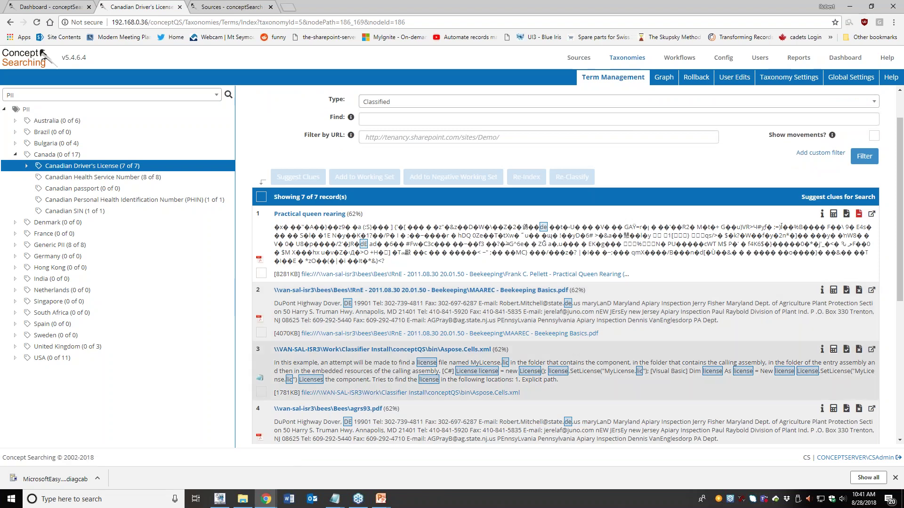
scroll(555, 300, down, 2)
scroll(555, 301, down, 1)
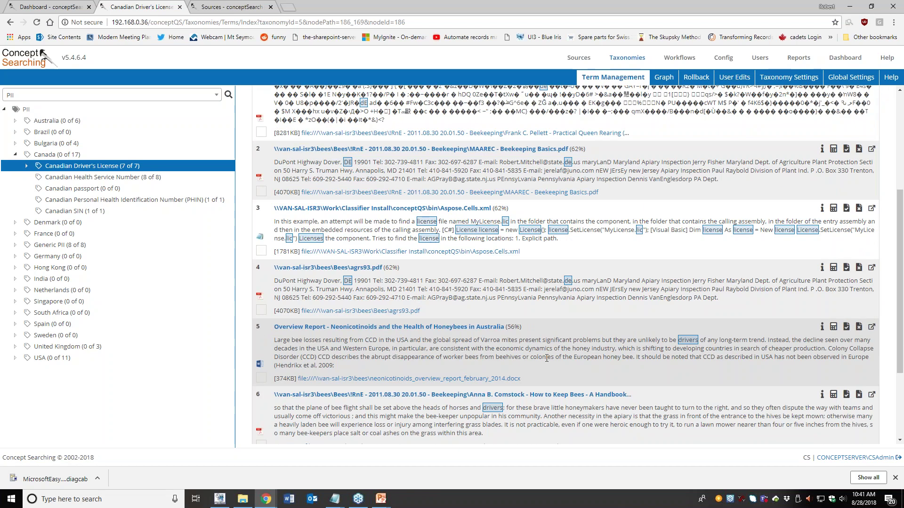
Switch to the running PowerPoint slide show and advance it to the Benefits slide.
mouse_move(381, 500)
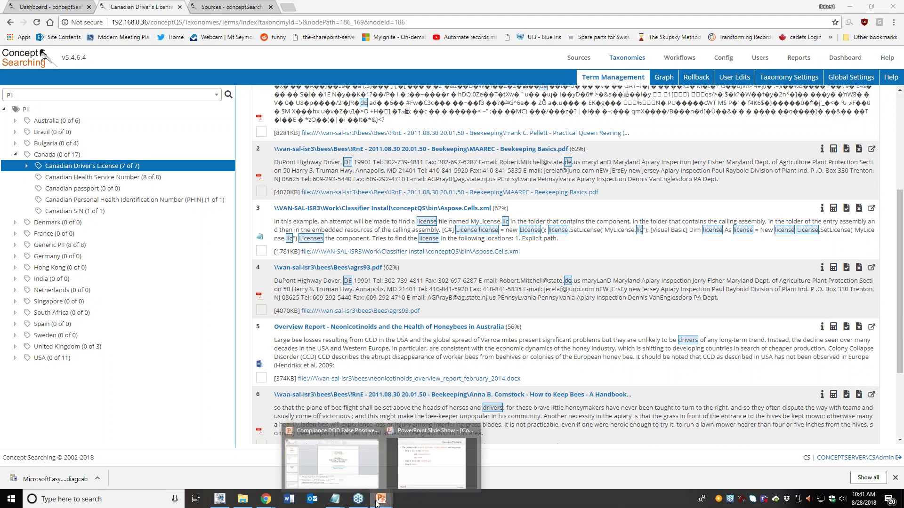
click(402, 457)
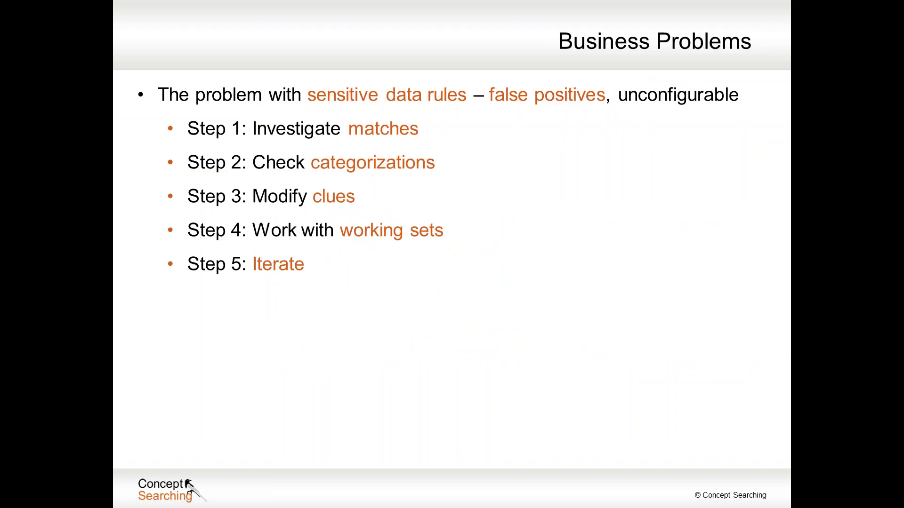
key(Right)
key(Right)
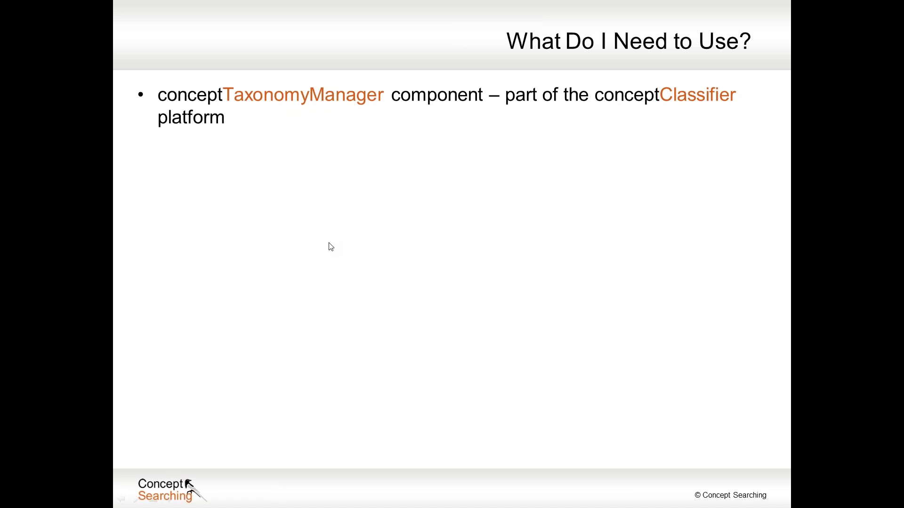
click(337, 208)
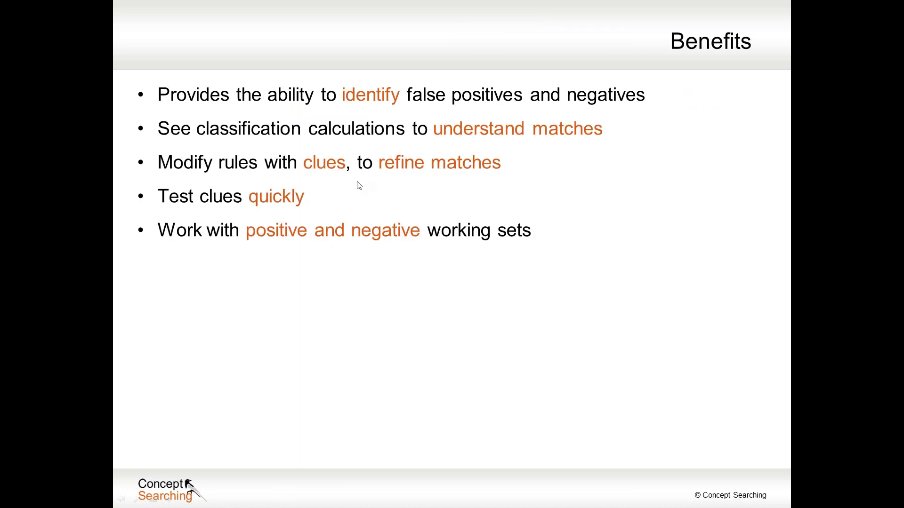